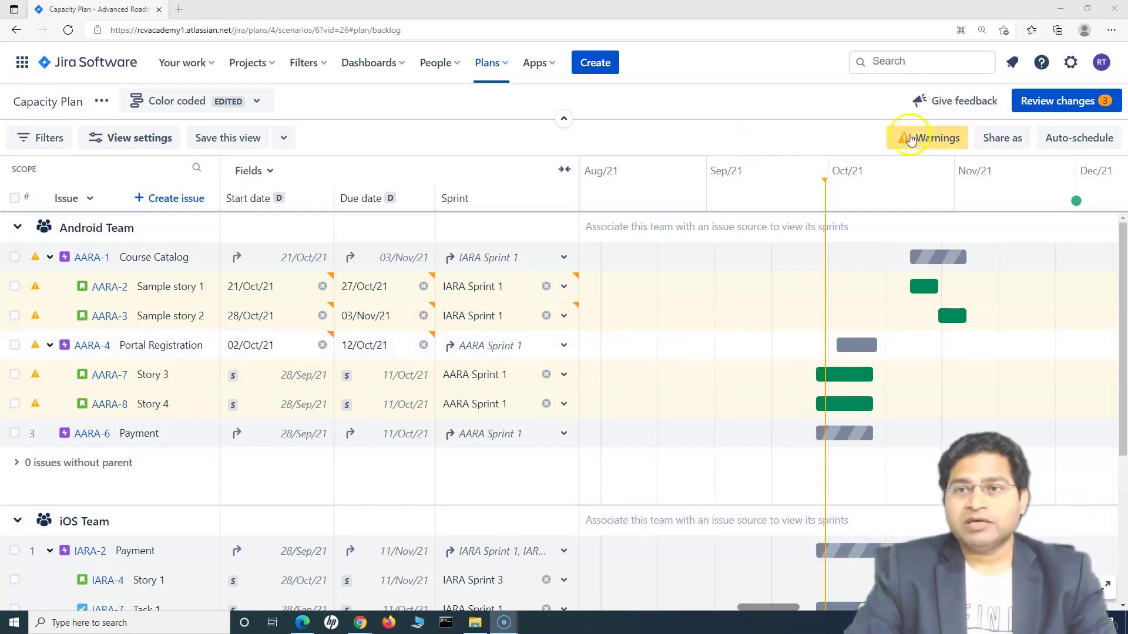
Open the Warning center and read the first warning's title and description
left_click(940, 147)
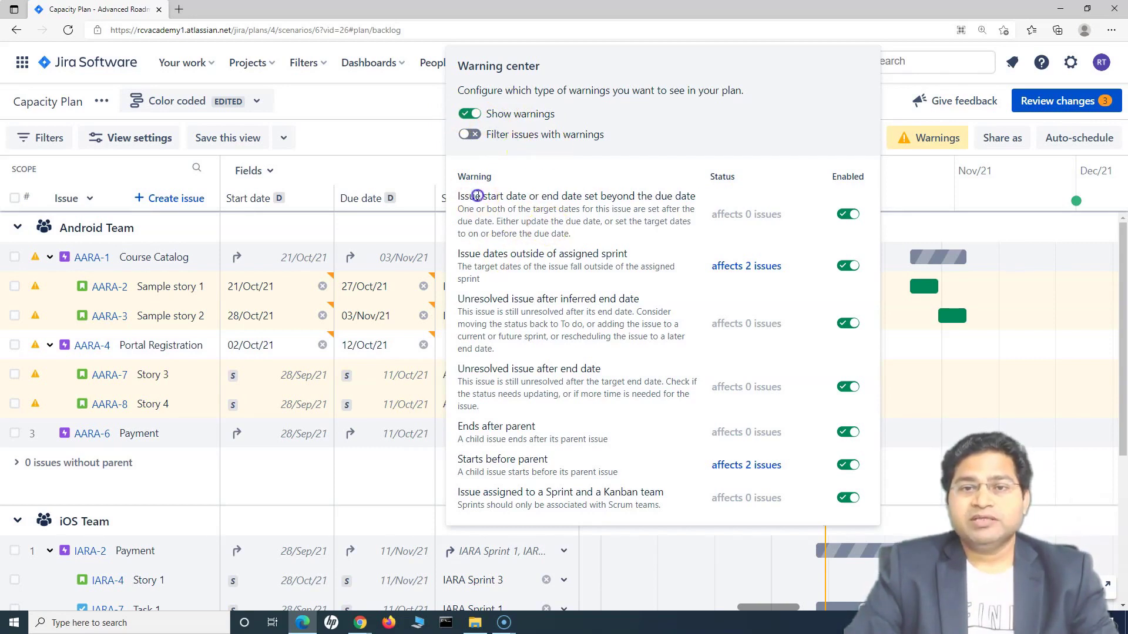
left_click_drag(458, 189, 617, 239)
left_click(617, 239)
left_click_drag(458, 191, 584, 234)
left_click(584, 230)
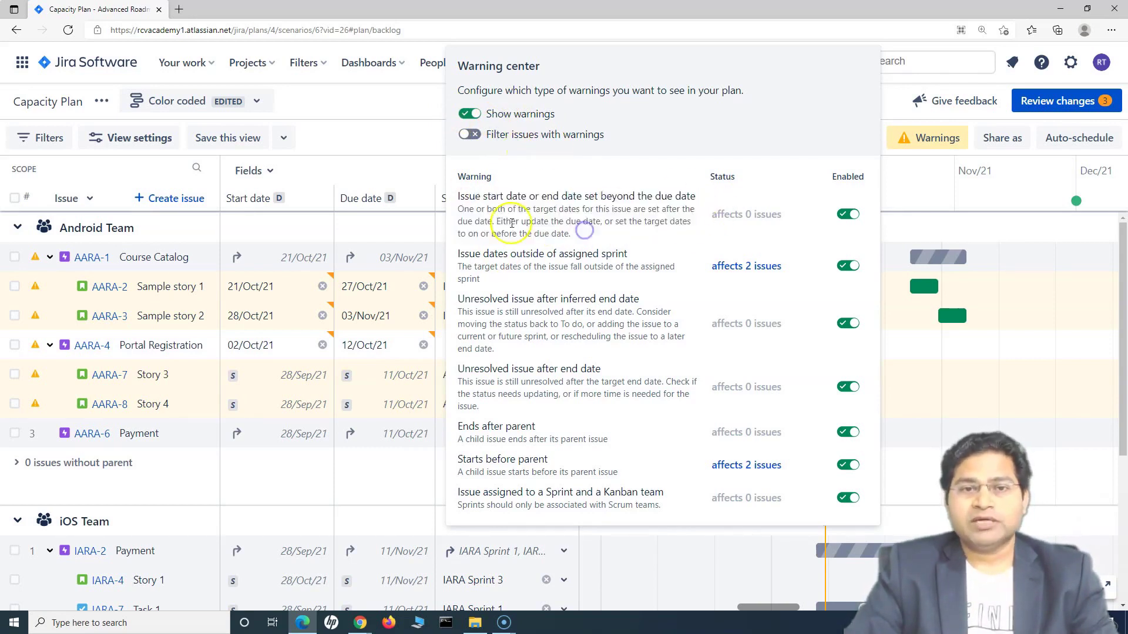
left_click_drag(459, 196, 560, 201)
left_click(560, 204)
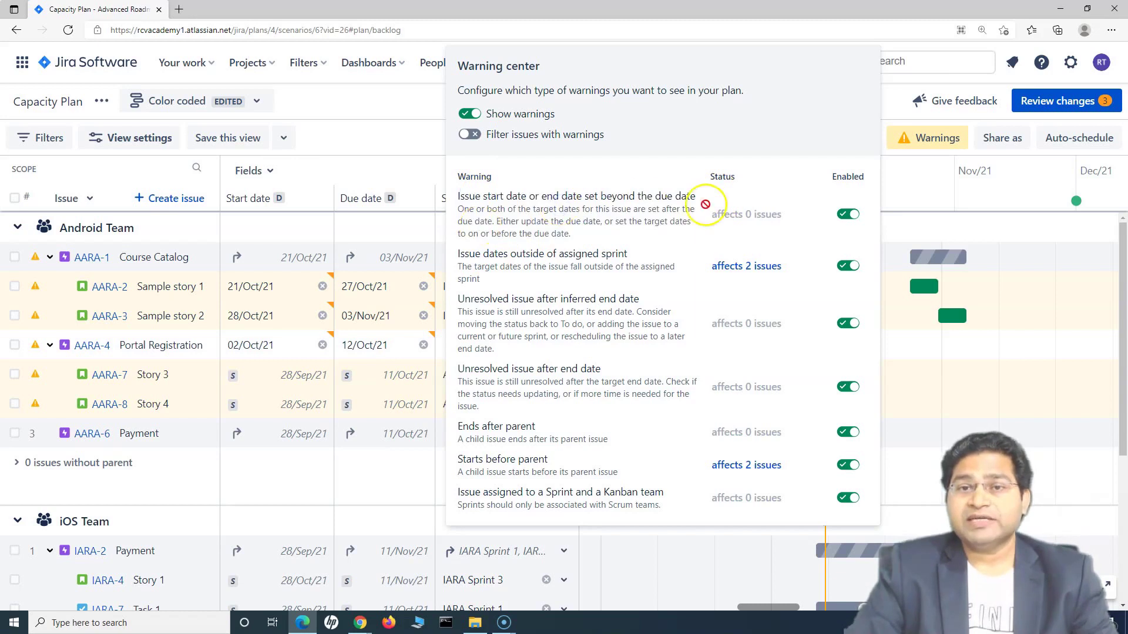
triple_click(654, 207)
left_click(554, 222)
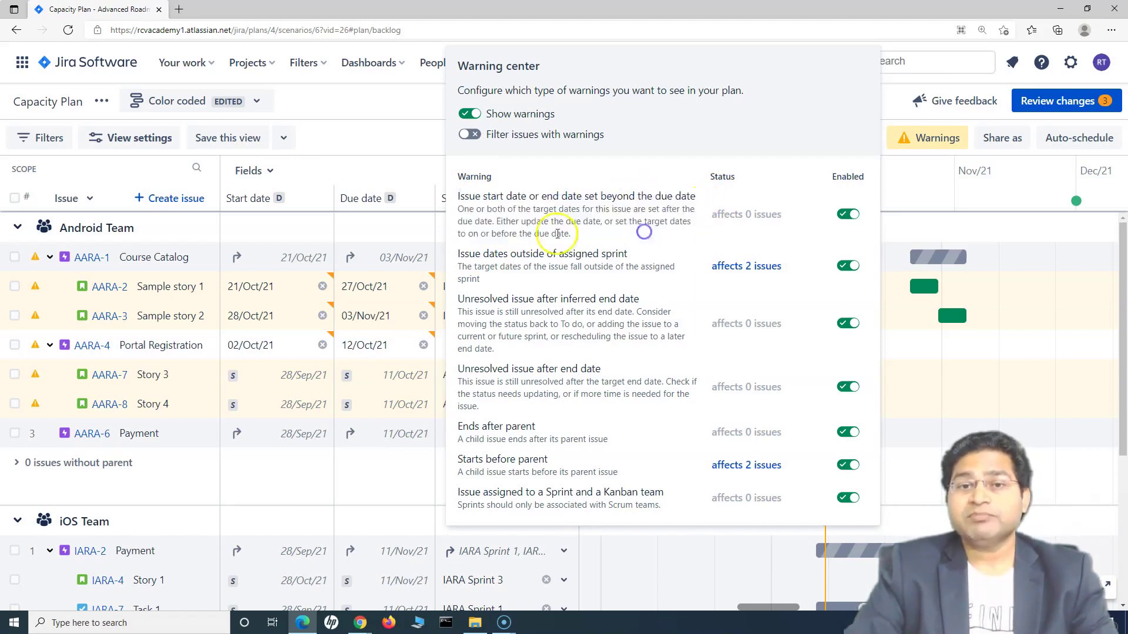
left_click(545, 209)
triple_click(546, 209)
left_click(546, 210)
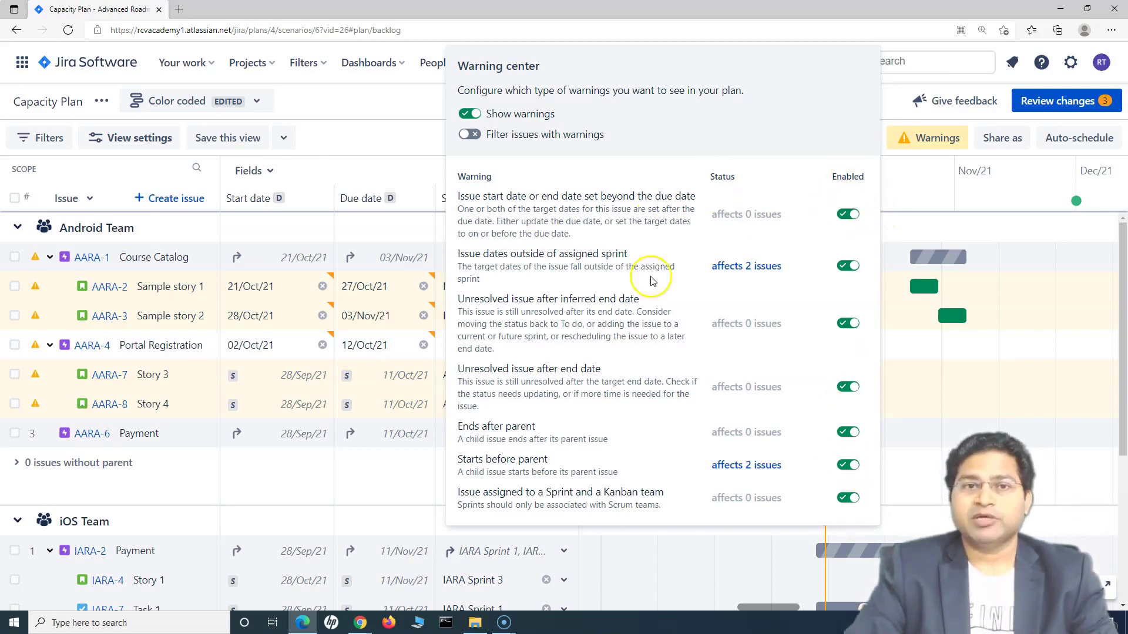
Toggle Show warnings off and back on, then enable Filter issues with warnings
left_click(468, 115)
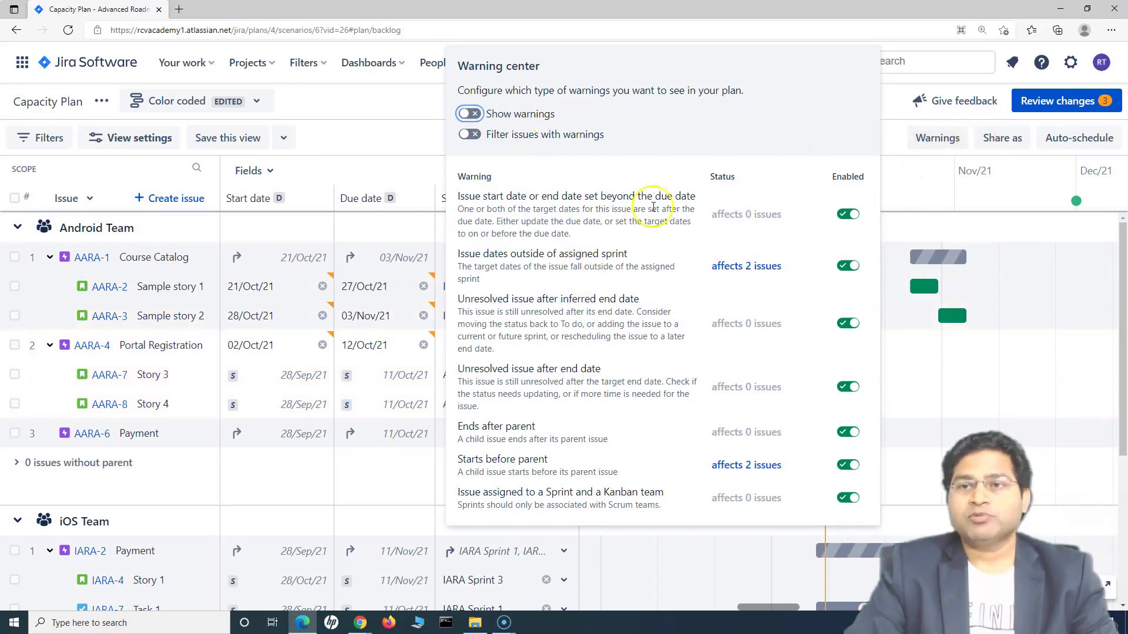
left_click(470, 113)
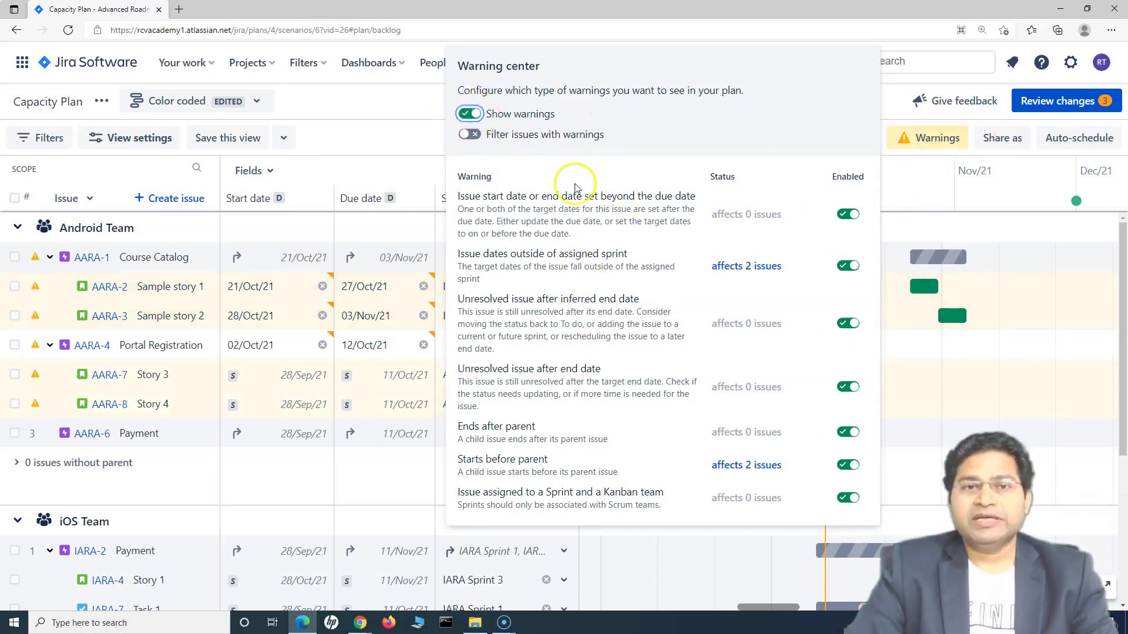
left_click(472, 136)
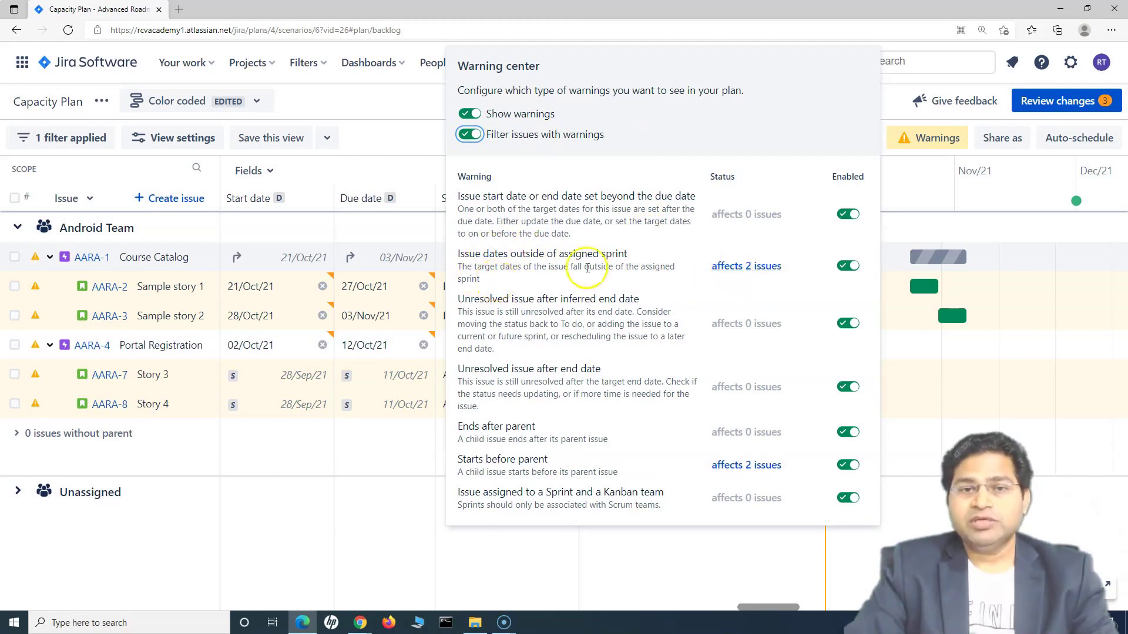
Review the 2 issues with dates outside their sprint and move Sample story 1 to 29/Oct/21–04/Nov/21
left_click(460, 255)
left_click_drag(460, 255, 513, 282)
left_click(512, 283)
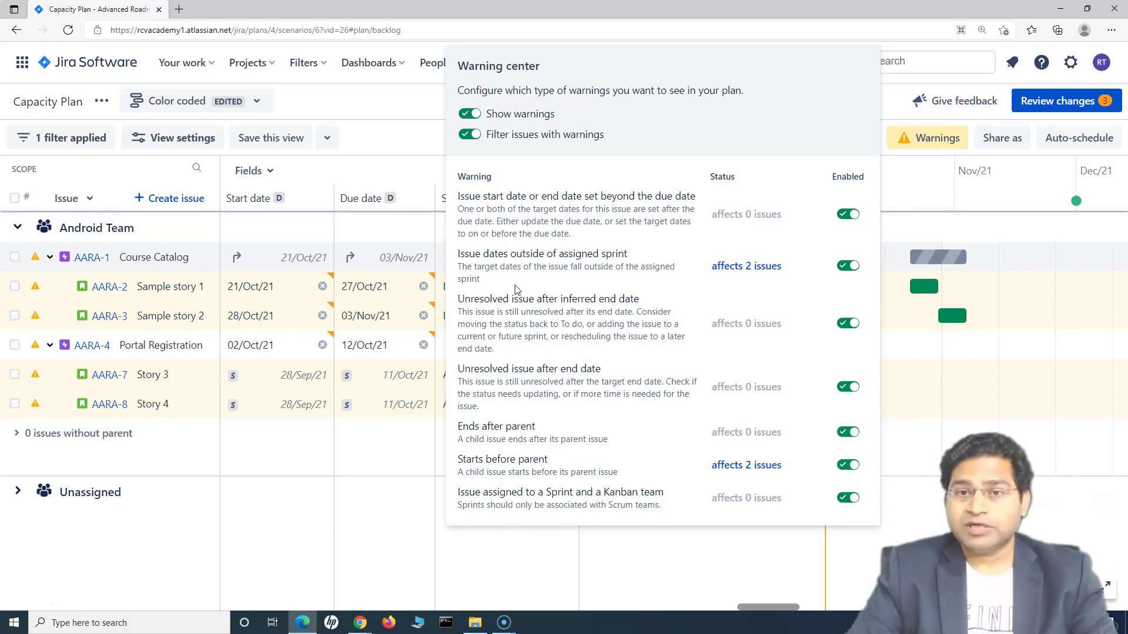
left_click(760, 267)
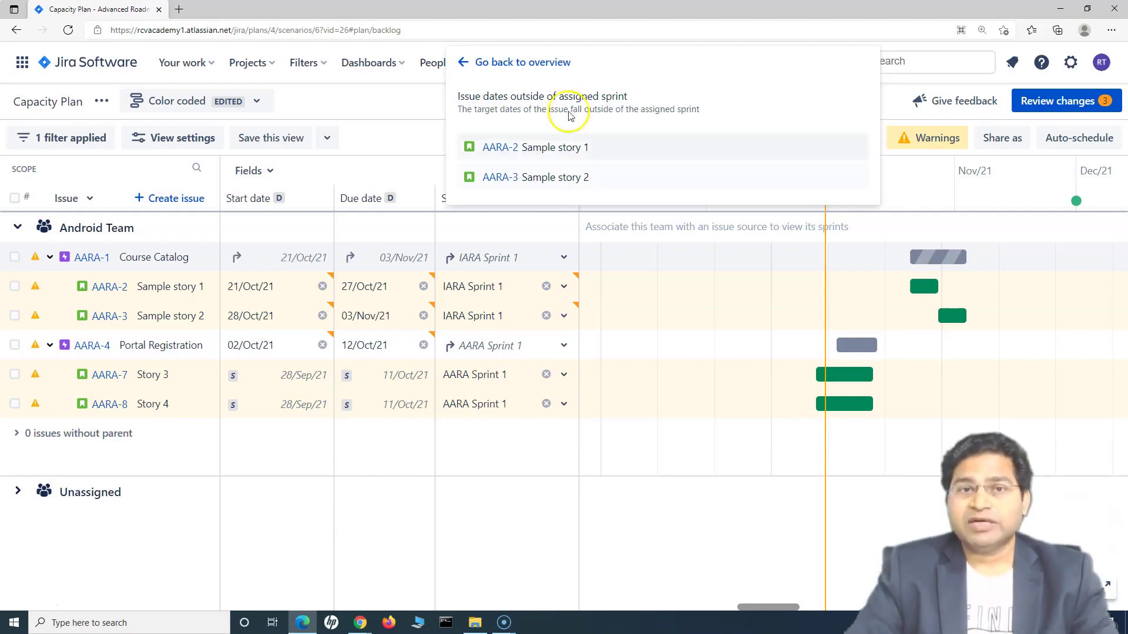
left_click_drag(456, 95, 699, 111)
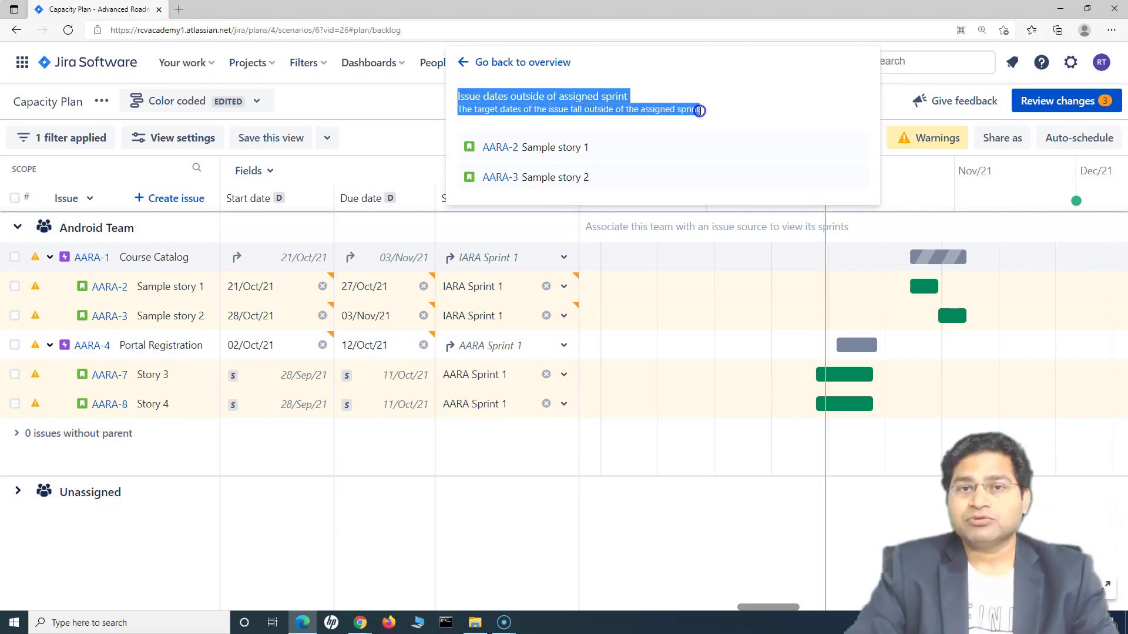
left_click(699, 110)
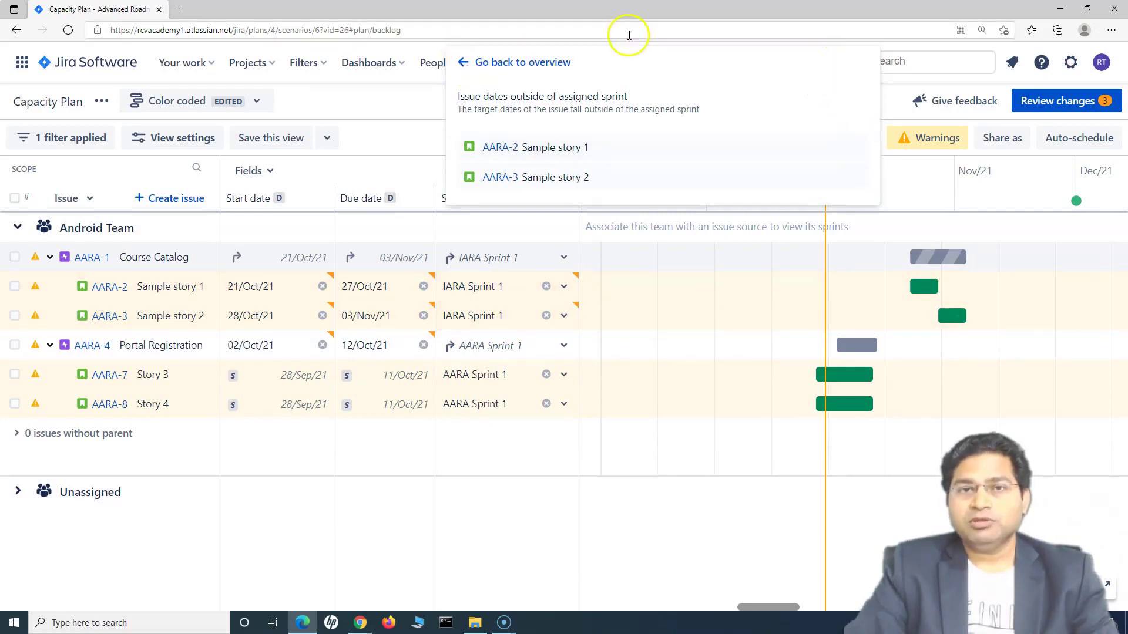
left_click_drag(928, 287, 958, 286)
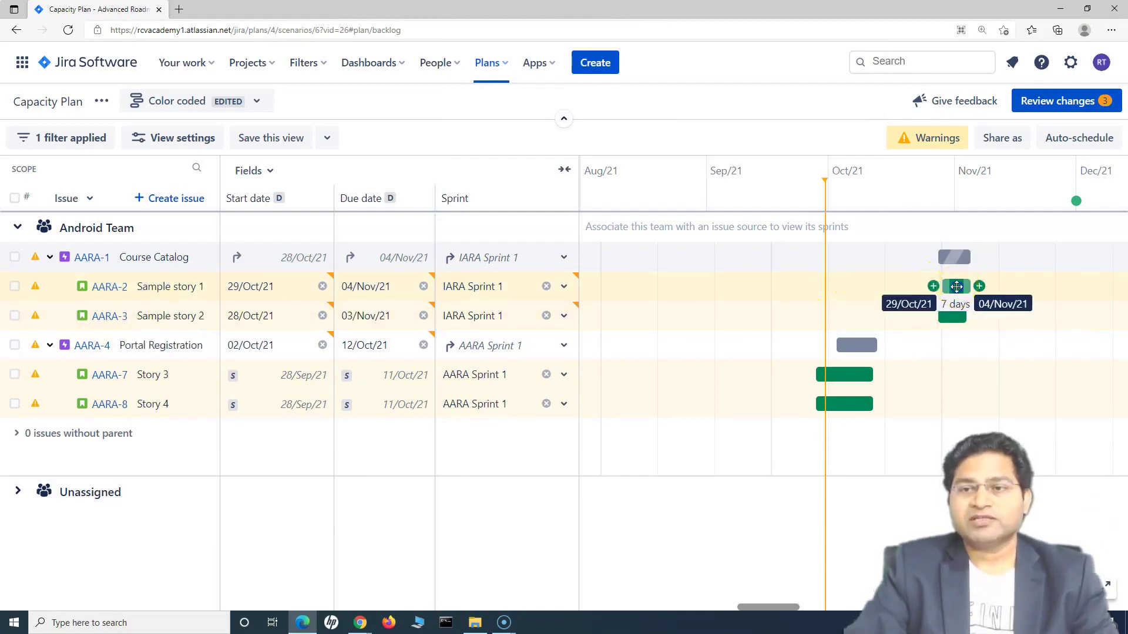
Move Sample story 1 to 19/Oct/21–25/Oct/21 and remove the sprint from Sample stories 1 and 2
left_click_drag(954, 287, 918, 288)
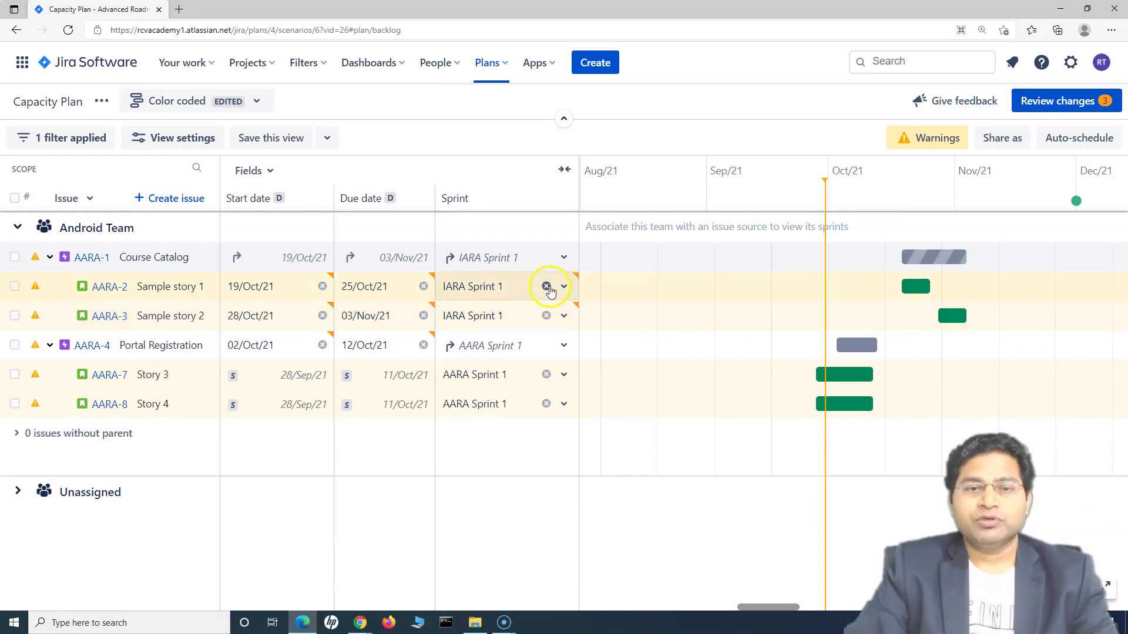
left_click(547, 286)
left_click(546, 315)
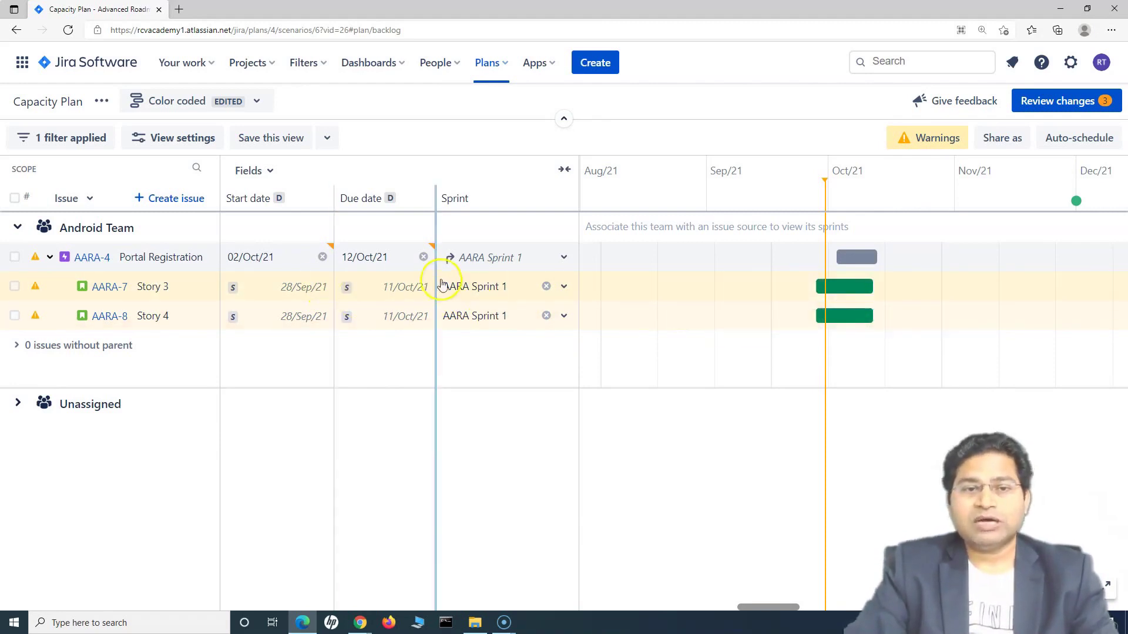
left_click(298, 292)
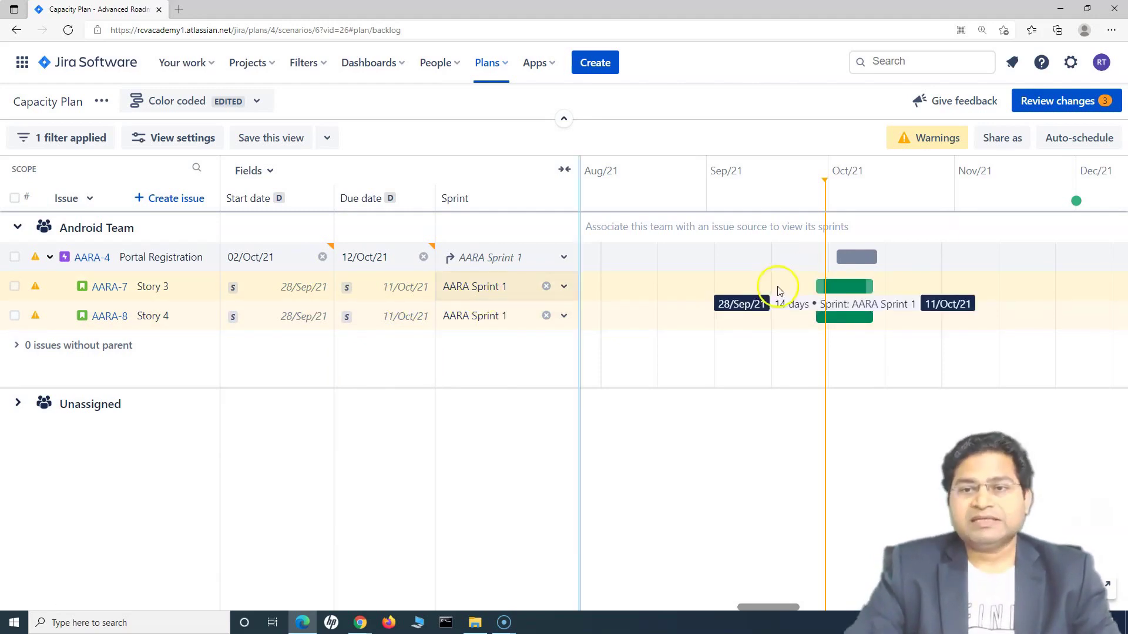
Check Story 3's warnings and reschedule it to 01/Oct/21–08/Oct/21
left_click_drag(844, 286, 940, 288)
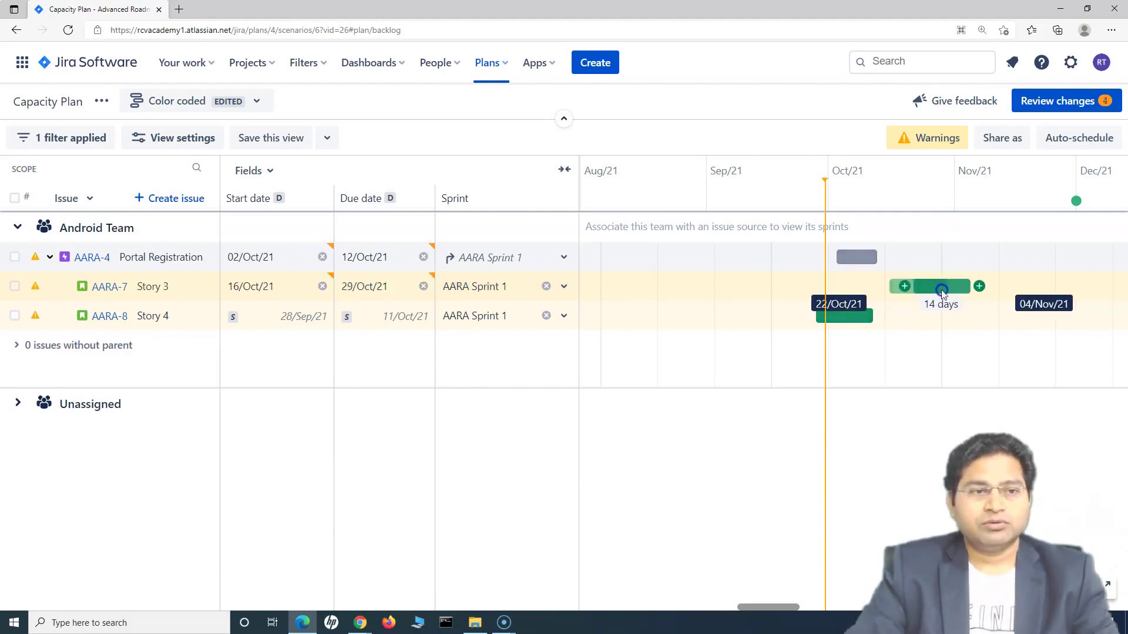
left_click(37, 289)
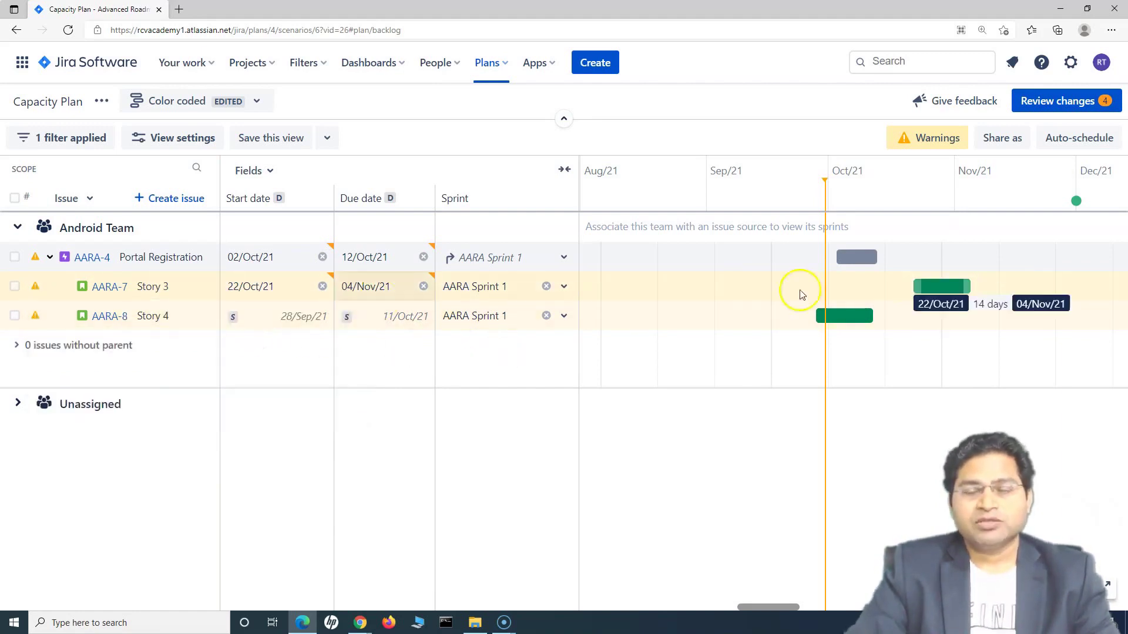
left_click_drag(940, 288, 830, 287)
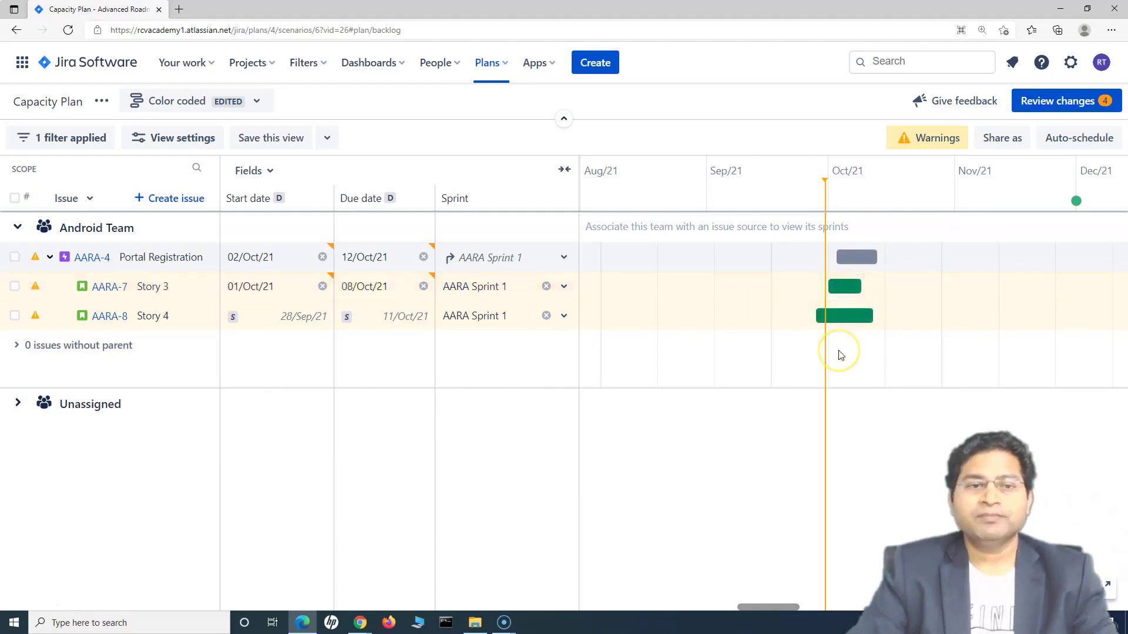
left_click(806, 242)
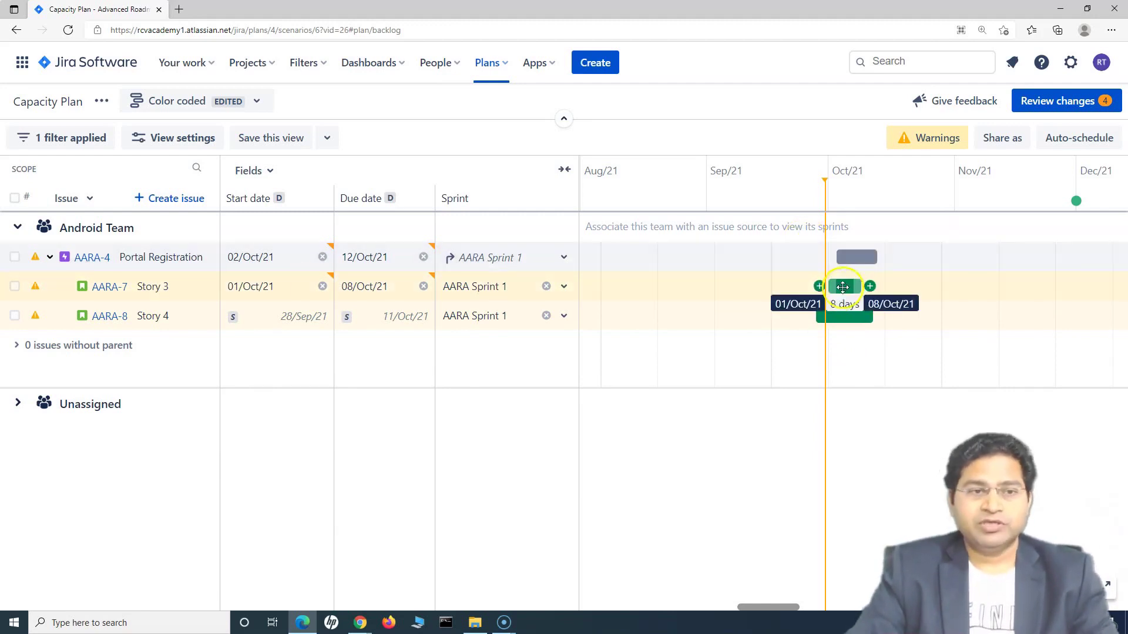
See Story 3's 'Starts before parent' warning and extend Portal Registration's start back to 28/Sep/21
left_click(35, 288)
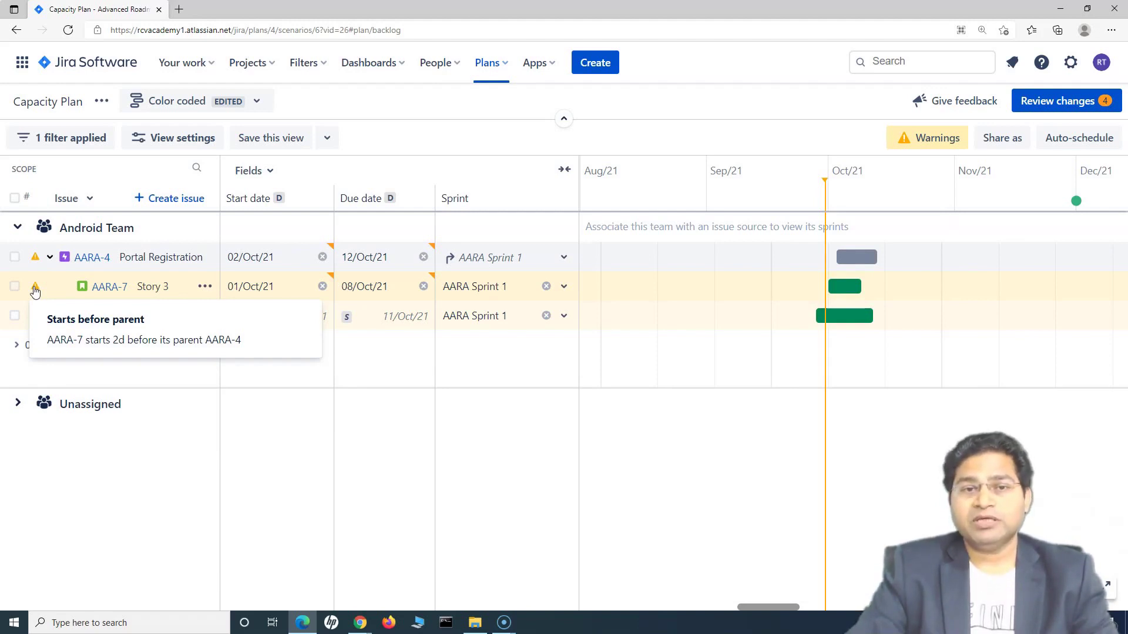
mouse_move(840, 315)
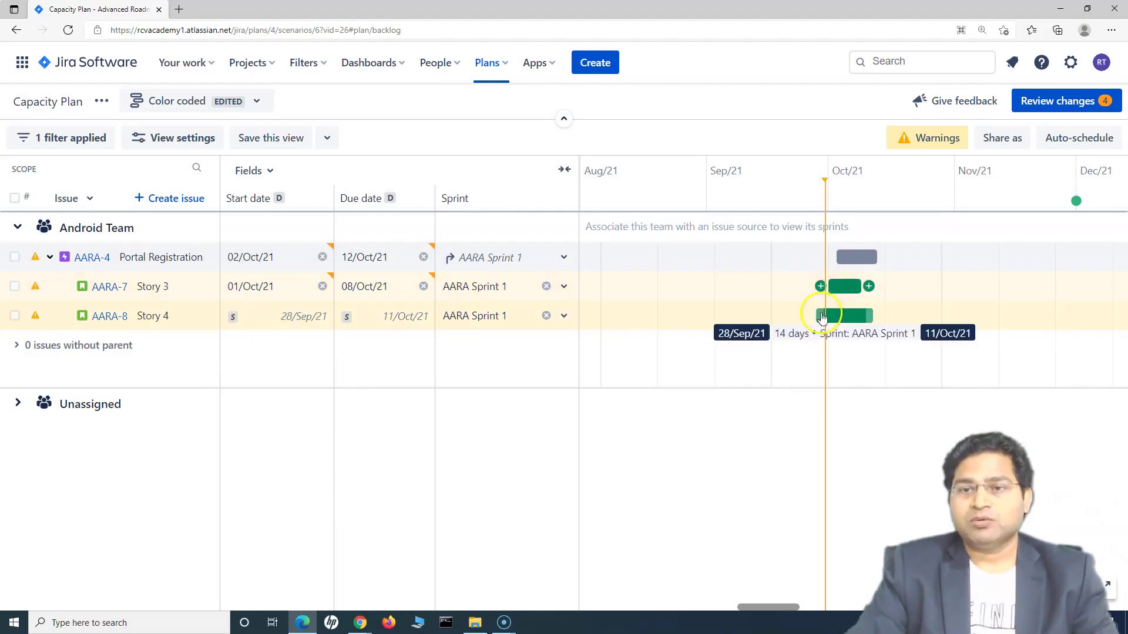
mouse_move(853, 259)
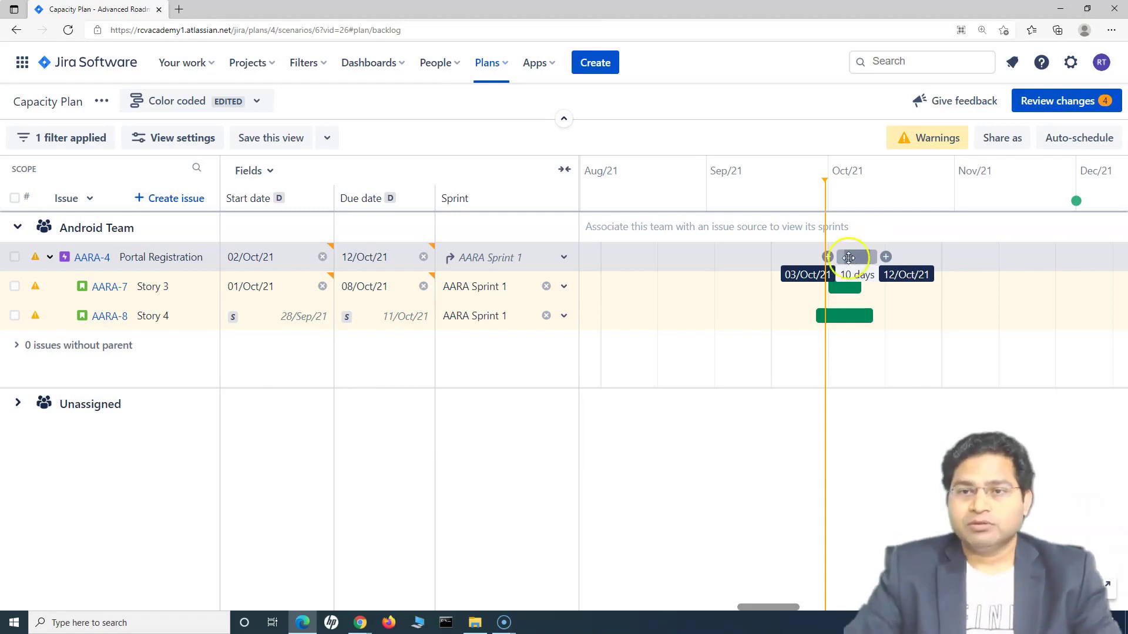
left_click_drag(837, 258, 820, 259)
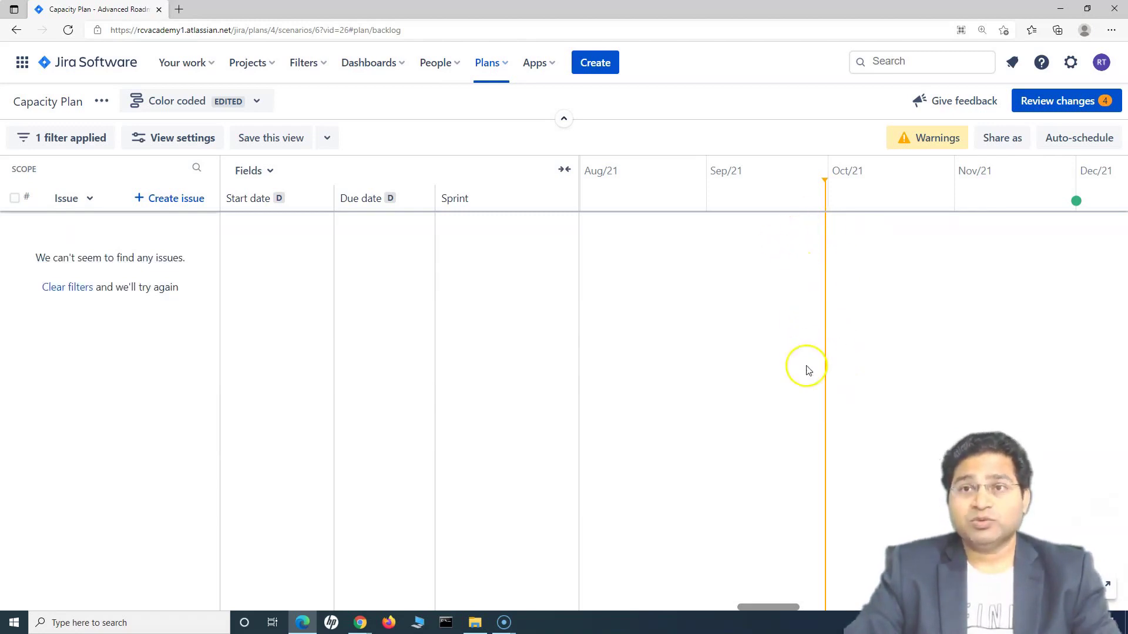
Switch off Filter issues with warnings in the Warning center and close the panel
left_click(934, 143)
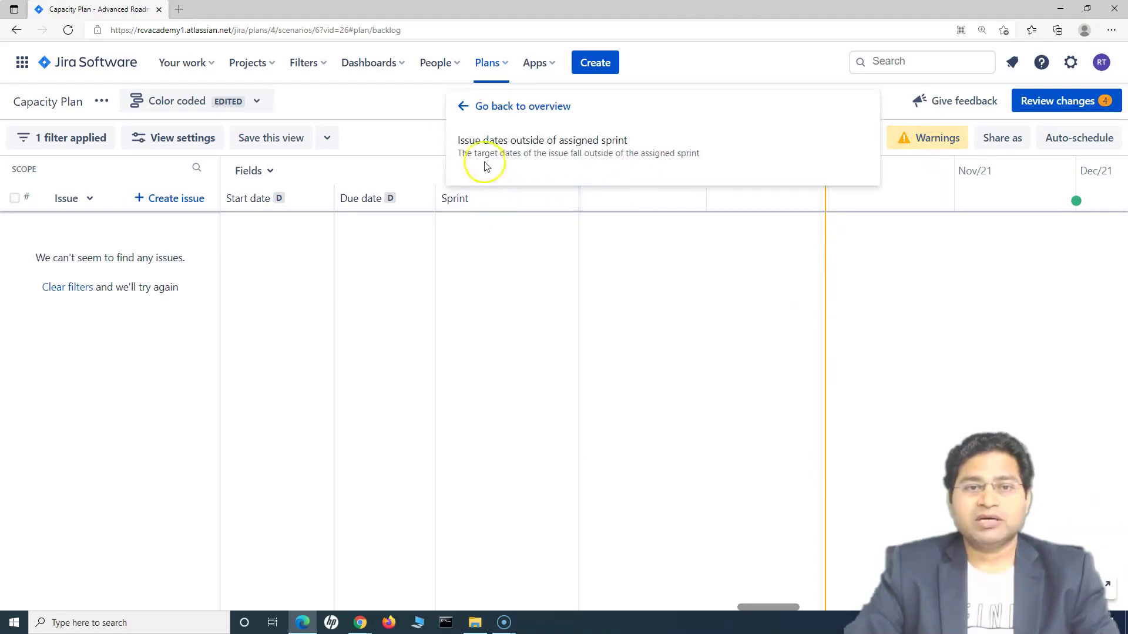
left_click(466, 108)
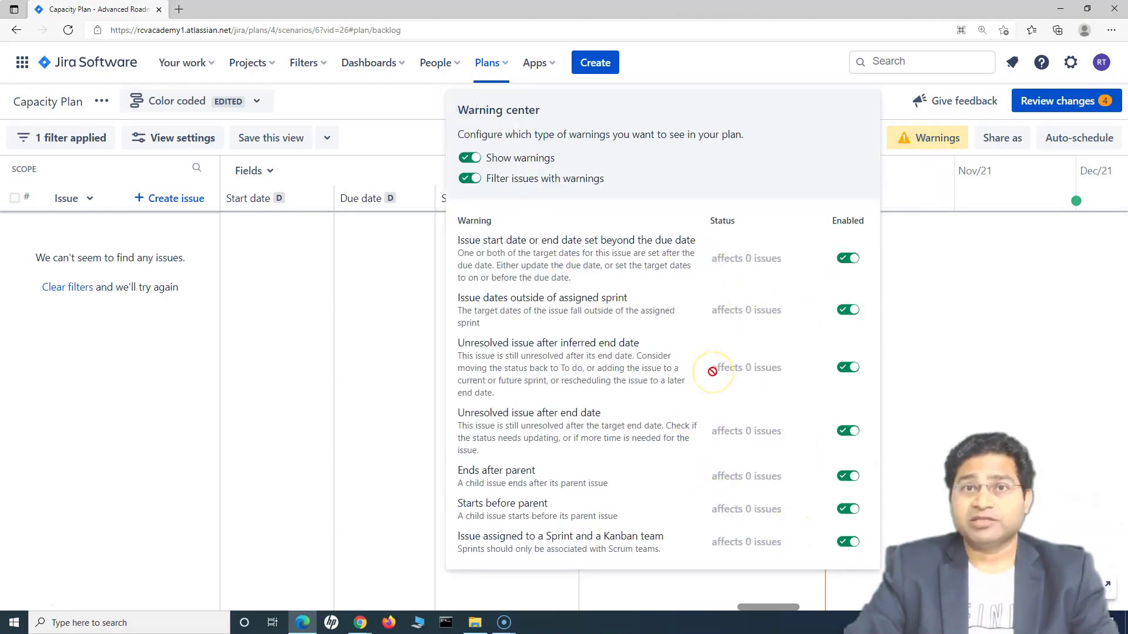
left_click(717, 68)
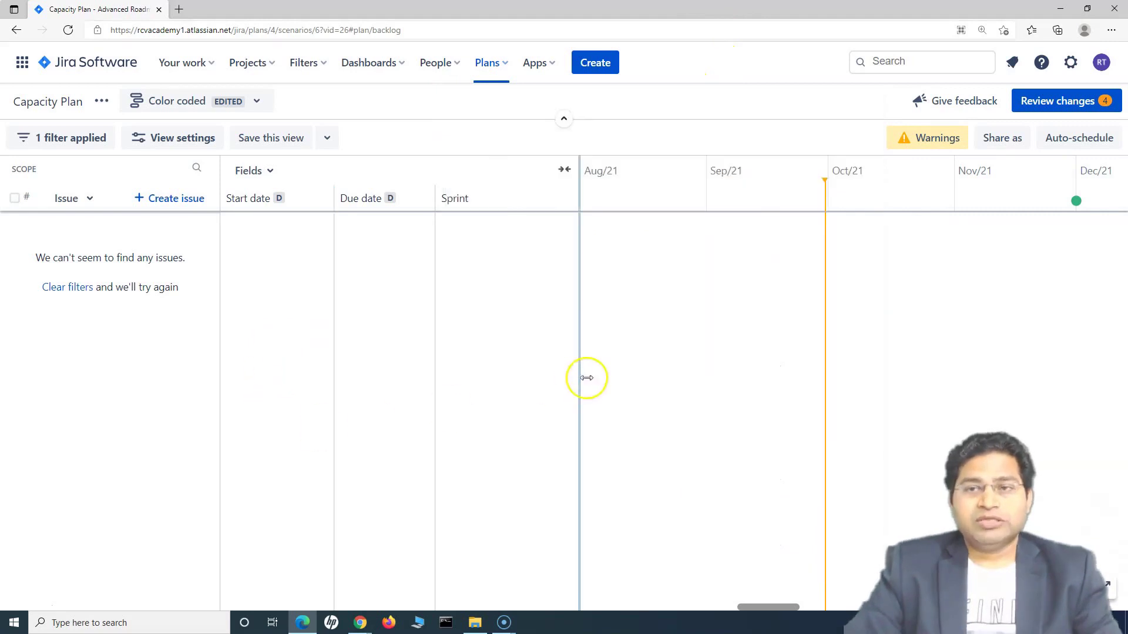
left_click(934, 146)
left_click(469, 136)
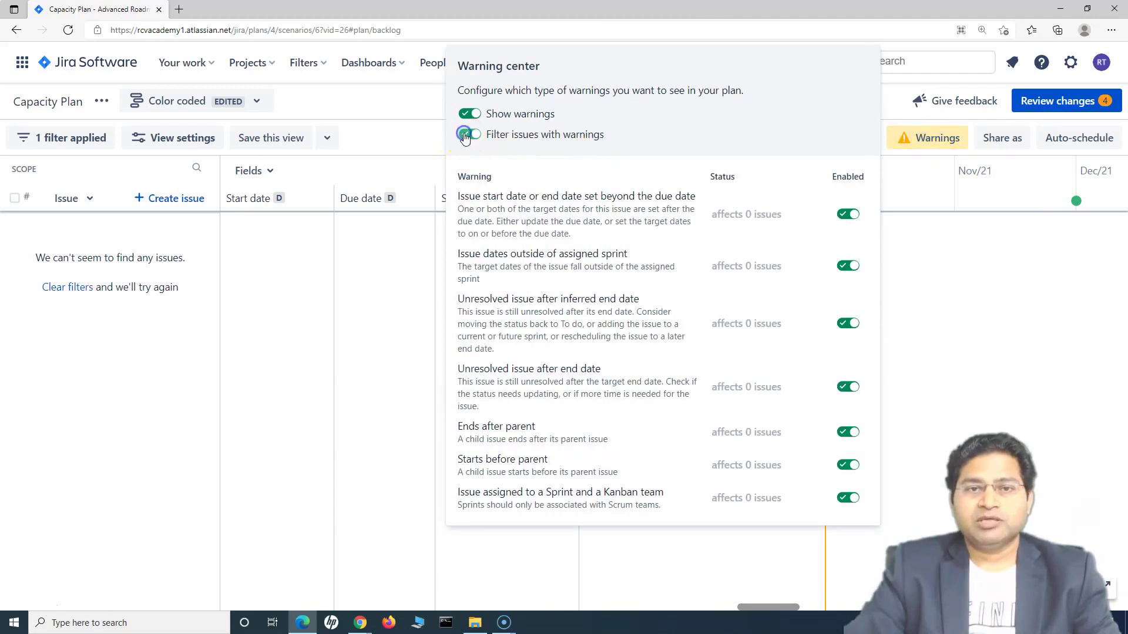
left_click(156, 316)
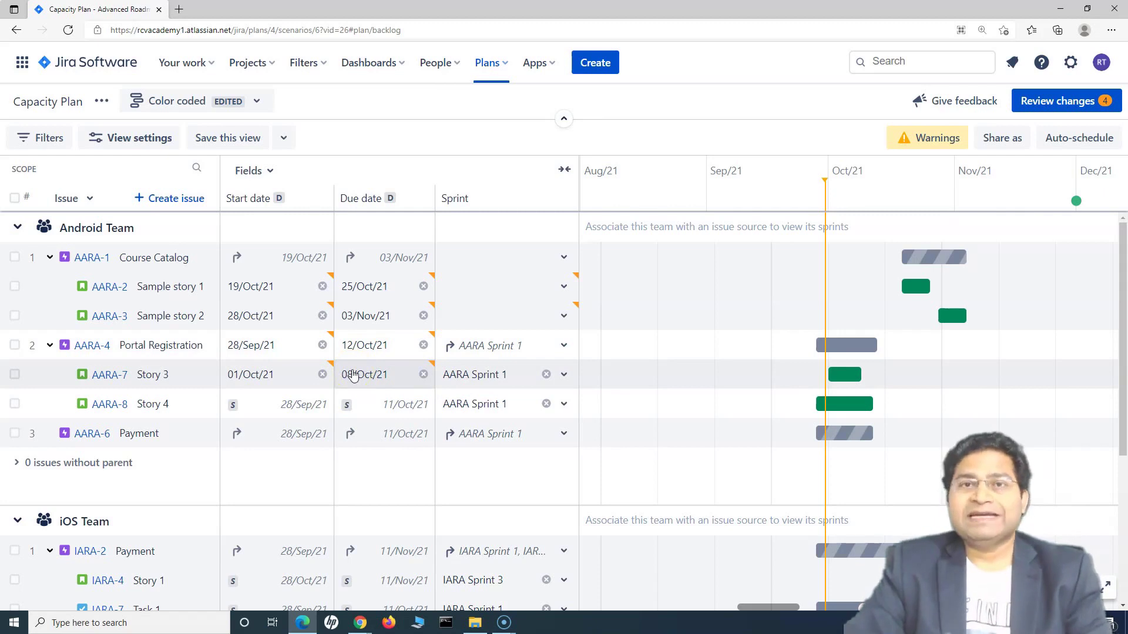
left_click(922, 140)
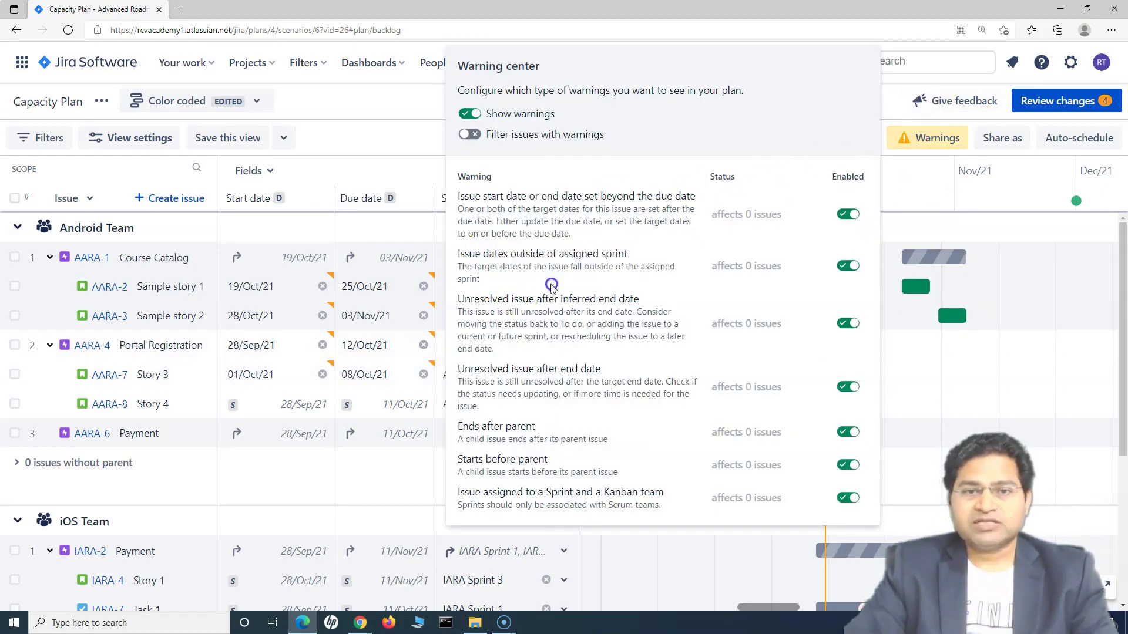
left_click_drag(480, 279, 478, 263)
left_click(478, 264)
left_click_drag(586, 253, 628, 348)
left_click(513, 311)
left_click(627, 348)
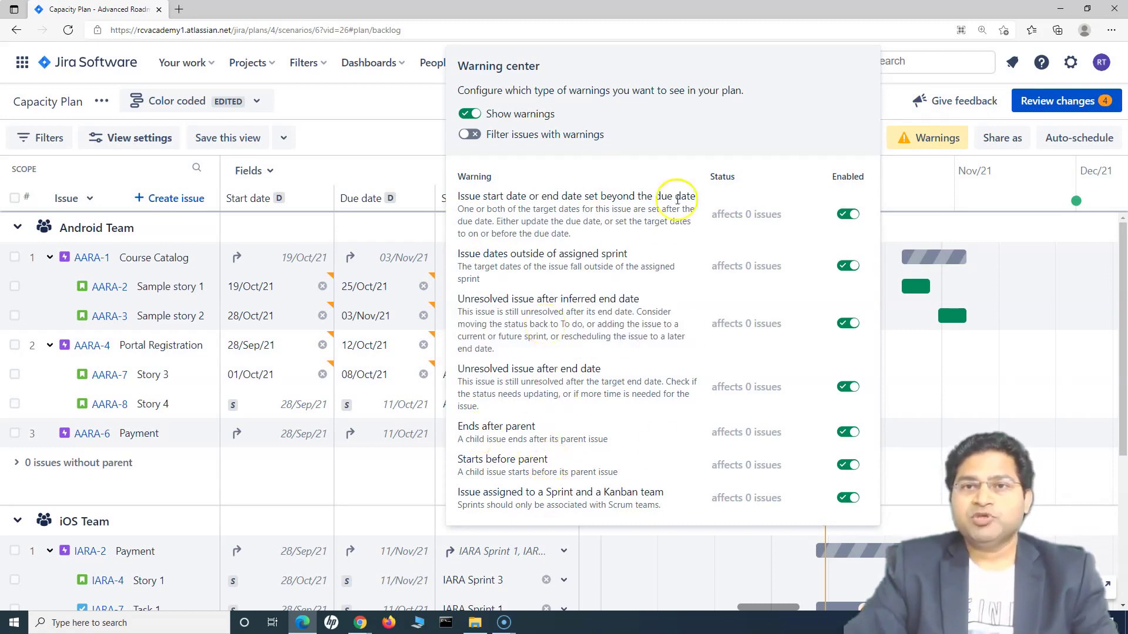
left_click(887, 104)
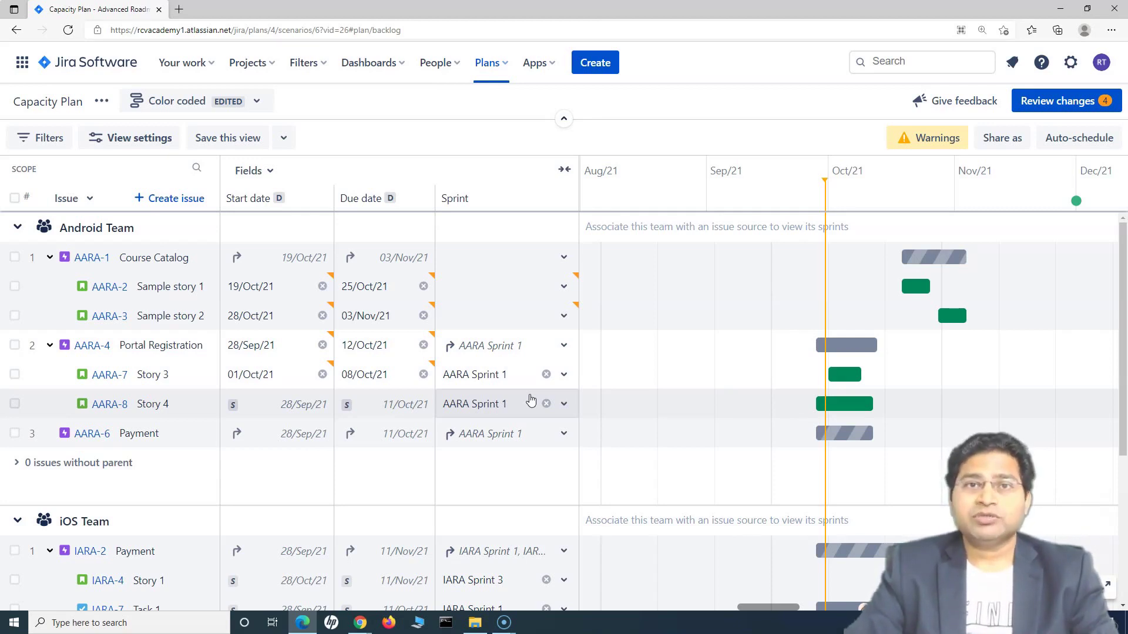
left_click(525, 415)
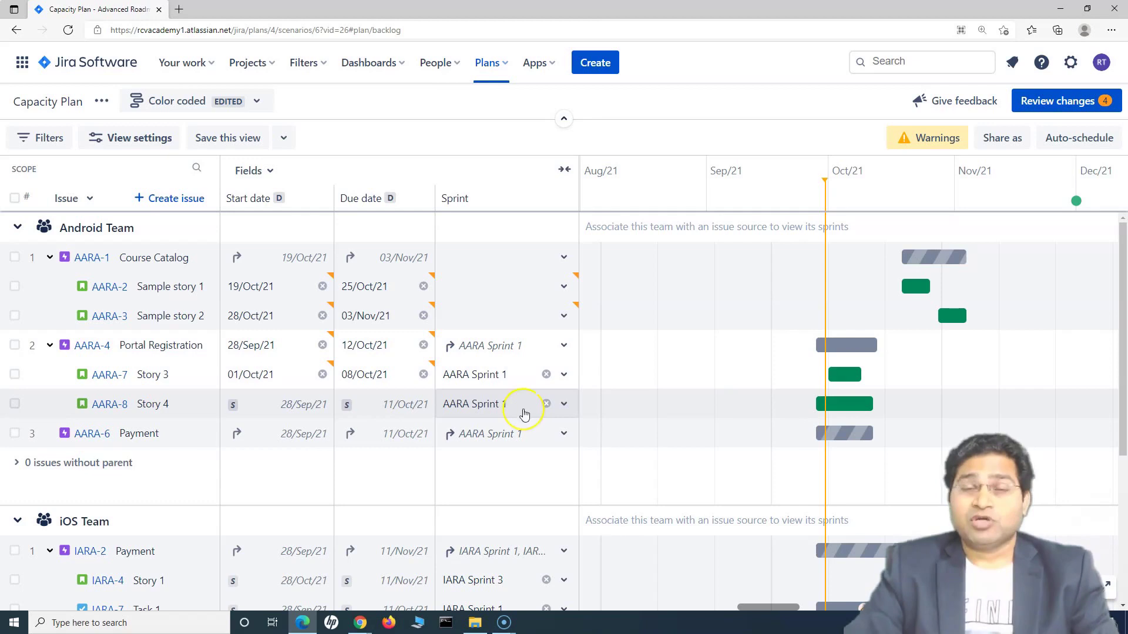